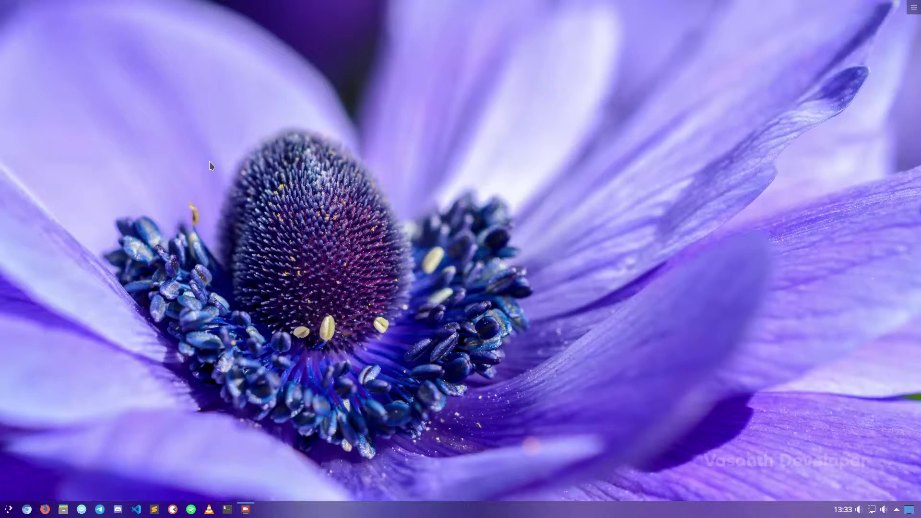
# In Dolphin's Music folder, create new folders Dir1, Dir2 and Dir3.
pyautogui.click(63, 510)
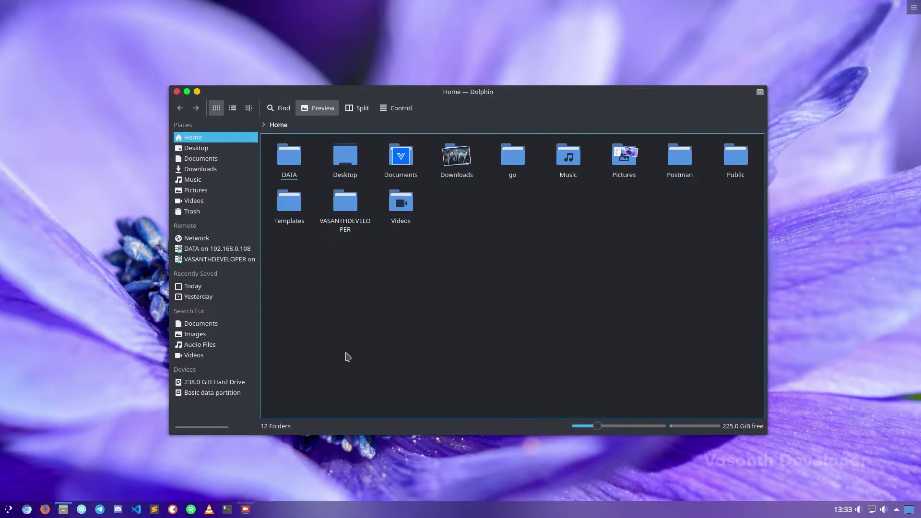
pyautogui.doubleClick(568, 160)
pyautogui.rightClick(397, 220)
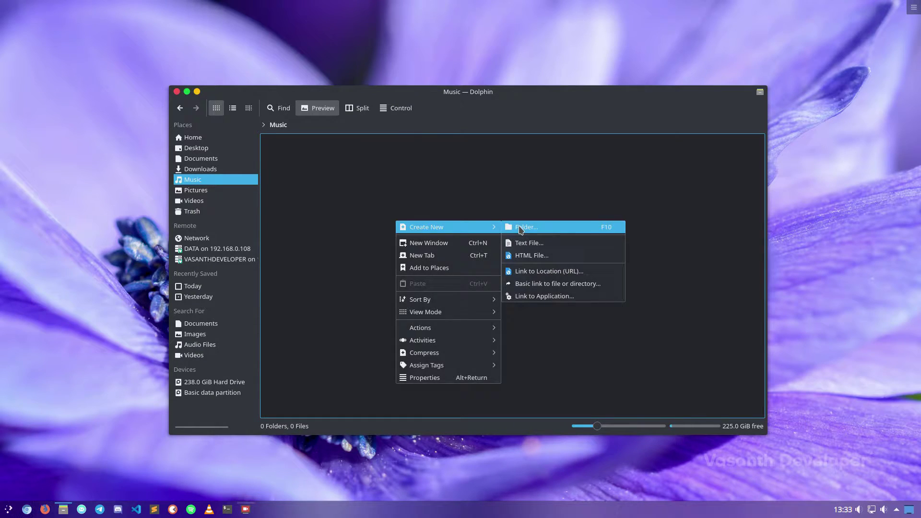
pyautogui.click(520, 229)
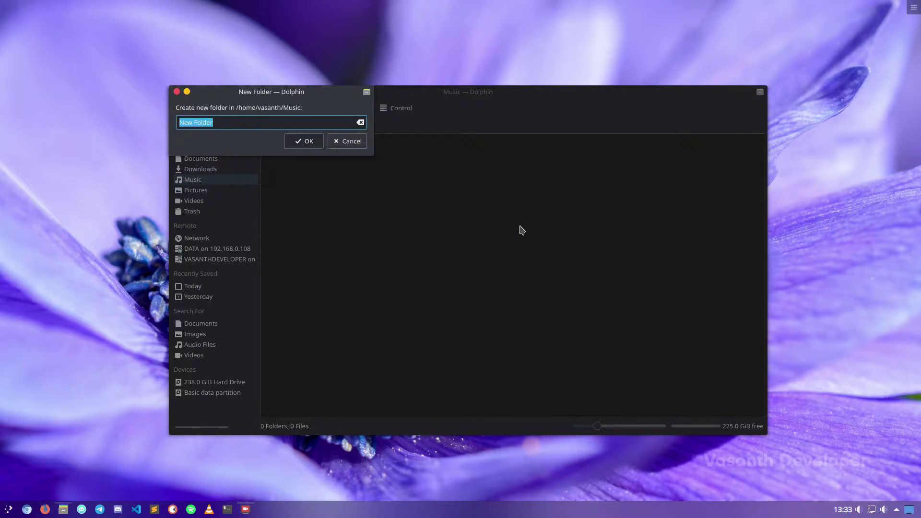
pyautogui.write('Dir1')
pyautogui.press('Return')
pyautogui.rightClick(522, 231)
pyautogui.moveTo(551, 231)
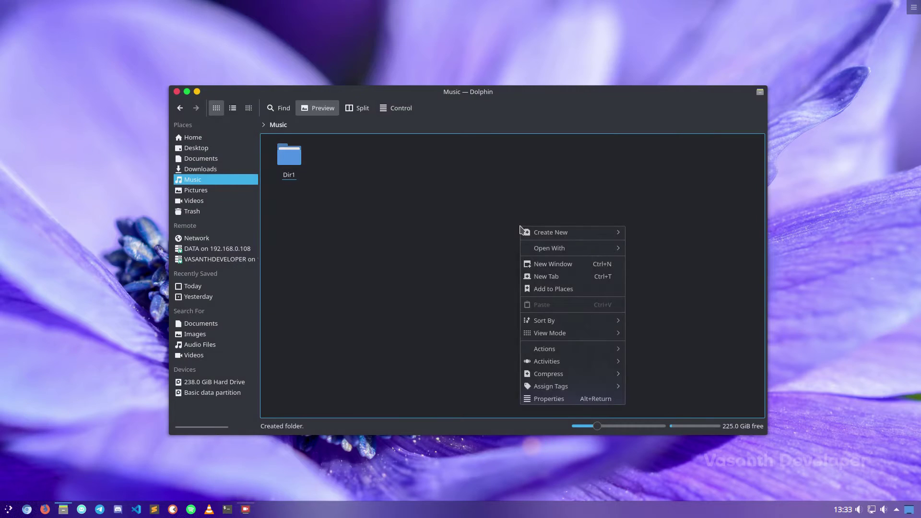
pyautogui.click(640, 234)
pyautogui.write('Dir2')
pyautogui.press('Return')
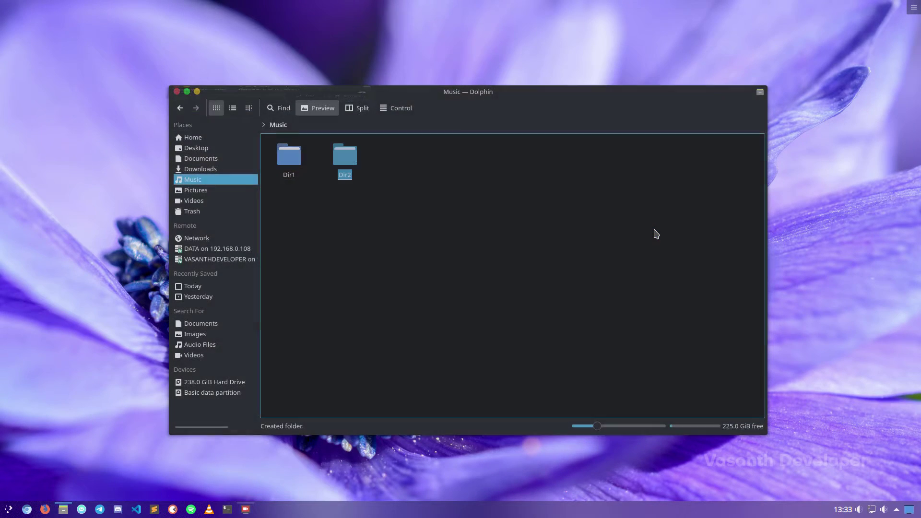
pyautogui.rightClick(508, 233)
pyautogui.click(623, 238)
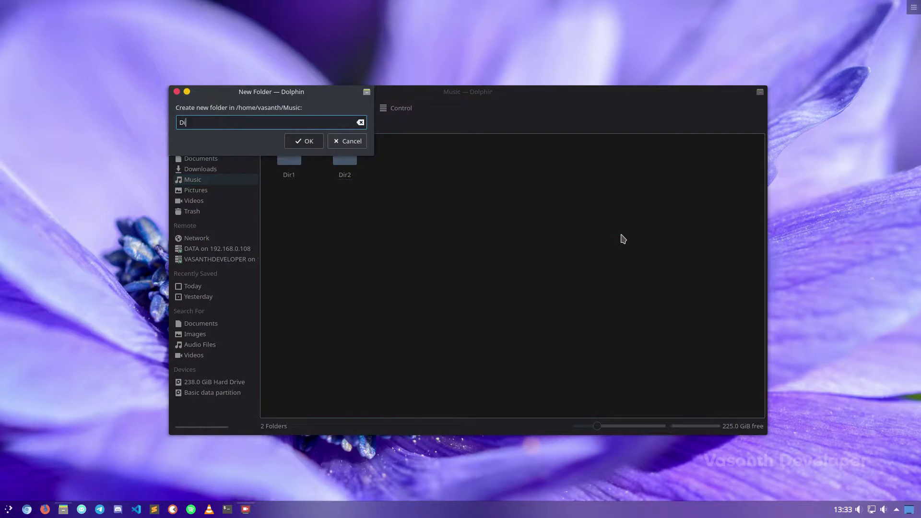
pyautogui.write('Dir3')
pyautogui.press('Return')
# Inside Dir1, create subfolders Dir4 and Dir5.
pyautogui.doubleClick(289, 157)
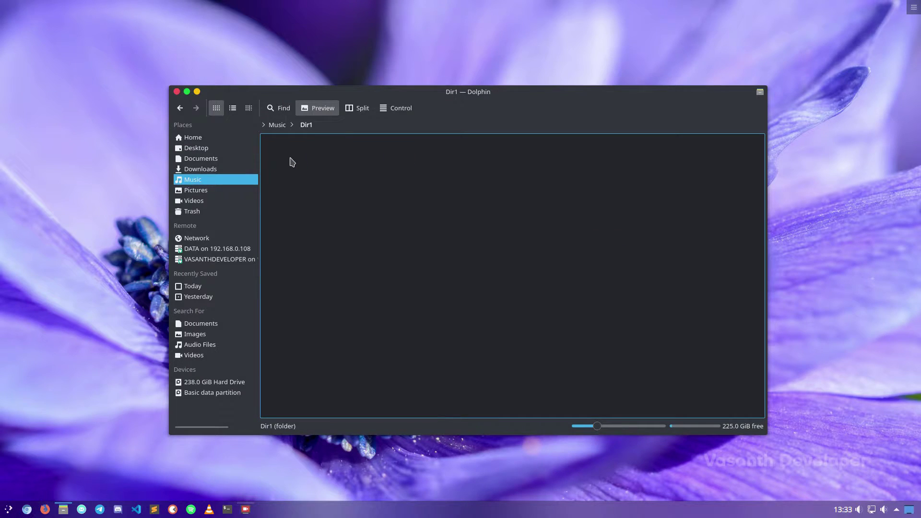
pyautogui.rightClick(292, 161)
pyautogui.moveTo(402, 164)
pyautogui.click(432, 164)
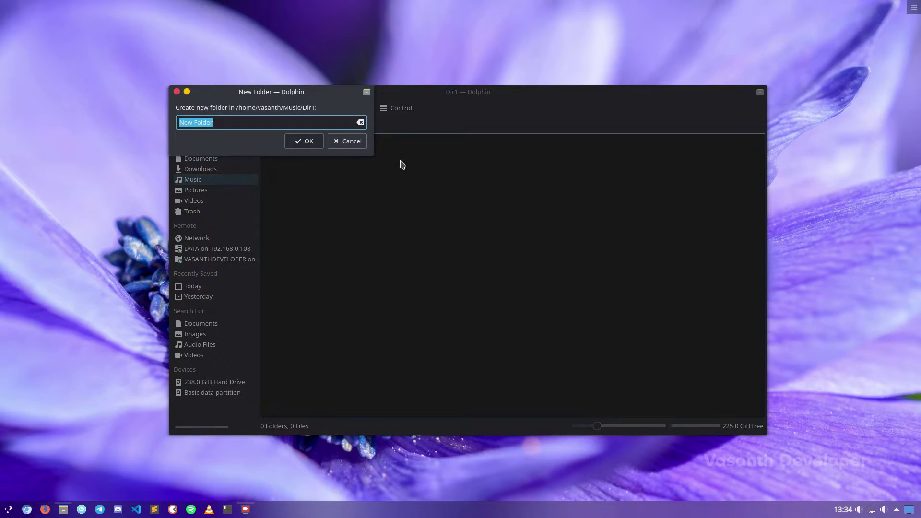
pyautogui.write('Dir4')
pyautogui.press('Return')
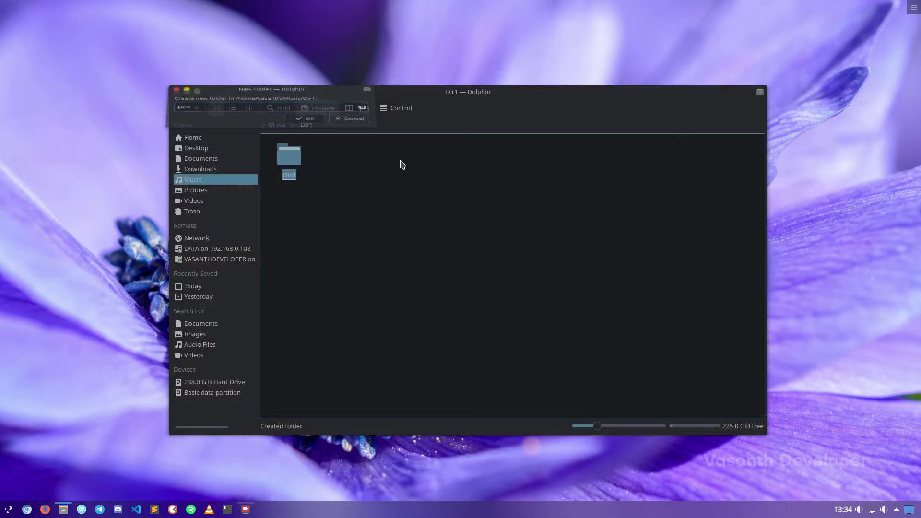
pyautogui.rightClick(401, 165)
pyautogui.click(548, 169)
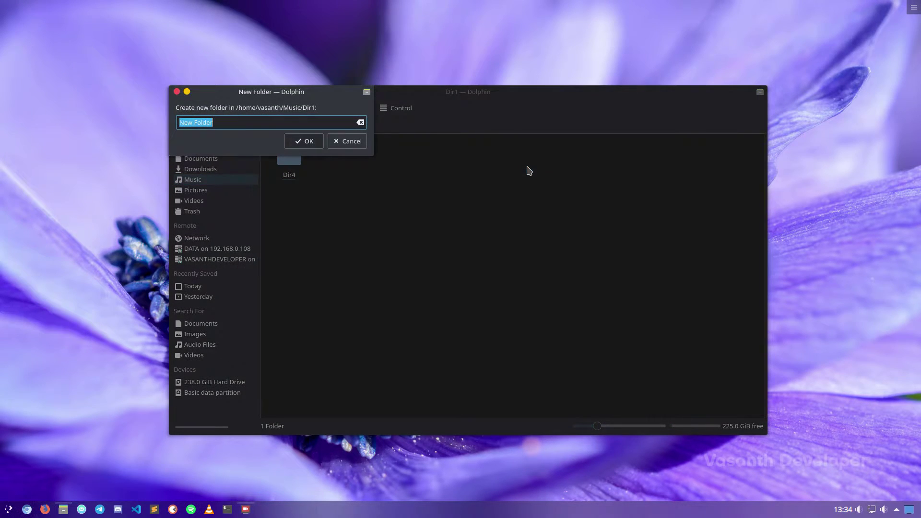
pyautogui.write('Dir5')
pyautogui.press('Return')
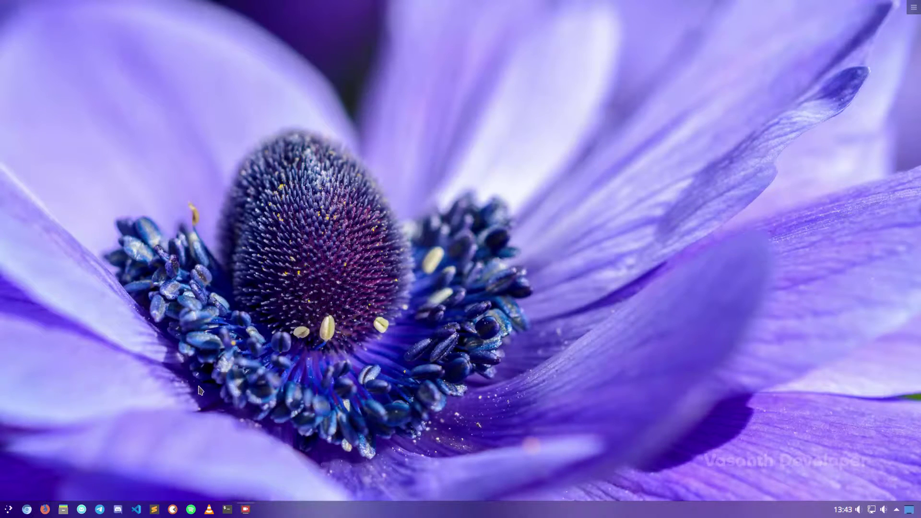
# In ~/Music, make Dir4–Dir9 under Dir1–Dir3 with one mkdir -p, then run tree.
pyautogui.click(227, 510)
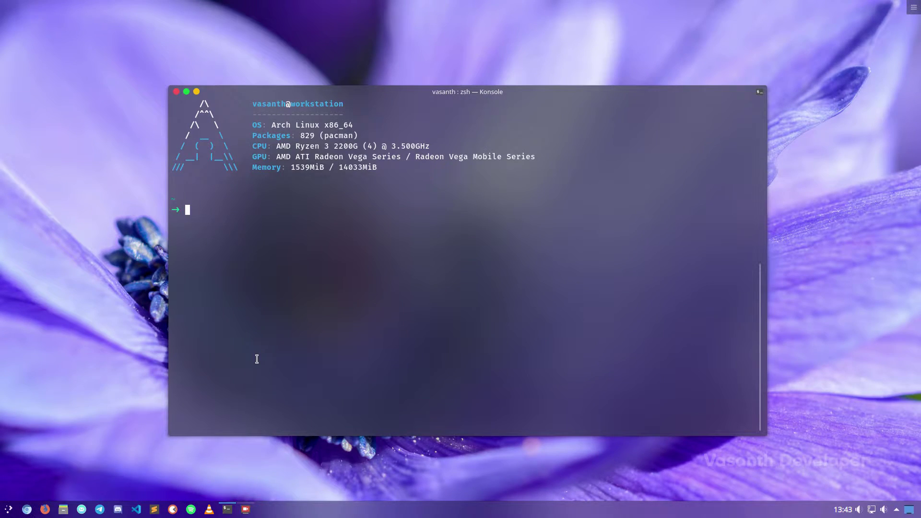
pyautogui.write('cd ~/Music')
pyautogui.press('Return')
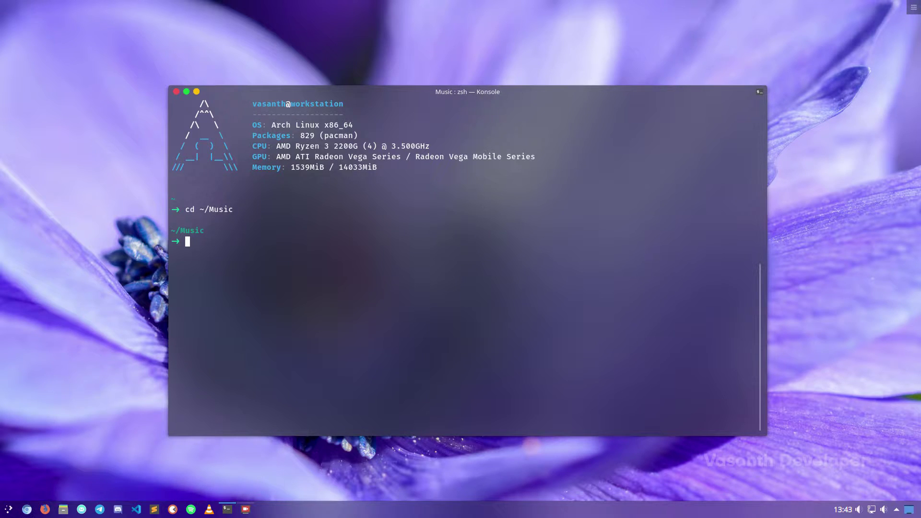
pyautogui.write('mkdir -p {Dir')
pyautogui.write('1/Dir4,Dir1/Dir5,Dir2')
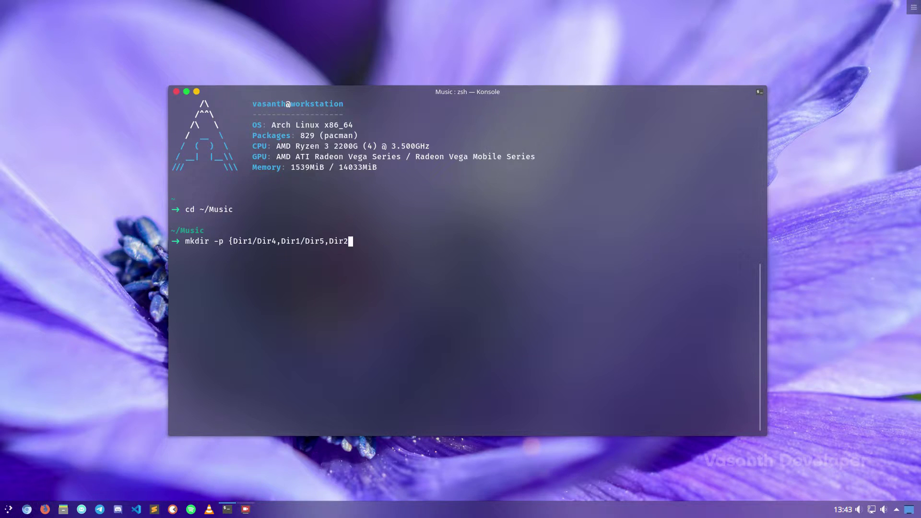
pyautogui.write('/Dir6,Dir2/Dir7,Dir2/Dir8,Dir3/')
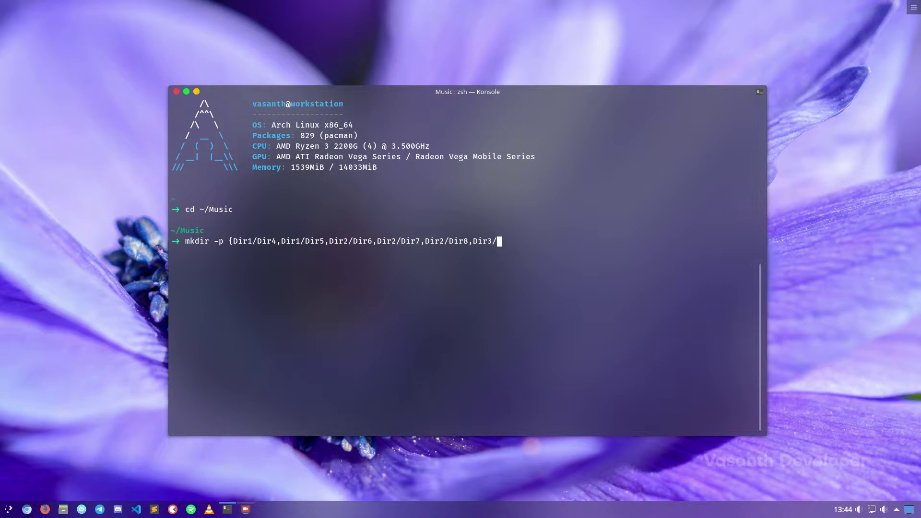
pyautogui.write('Dir9}')
pyautogui.press('Return')
pyautogui.write('tree')
pyautogui.press('Return')
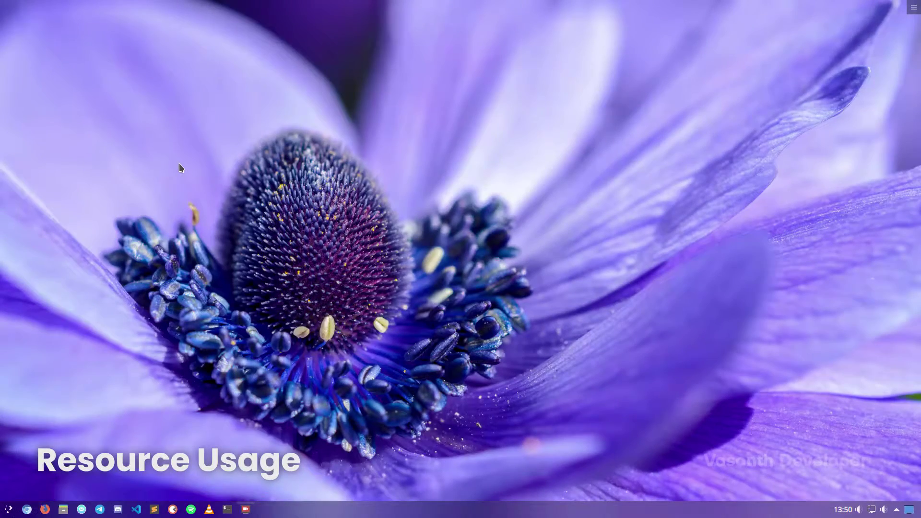
pyautogui.press('super')
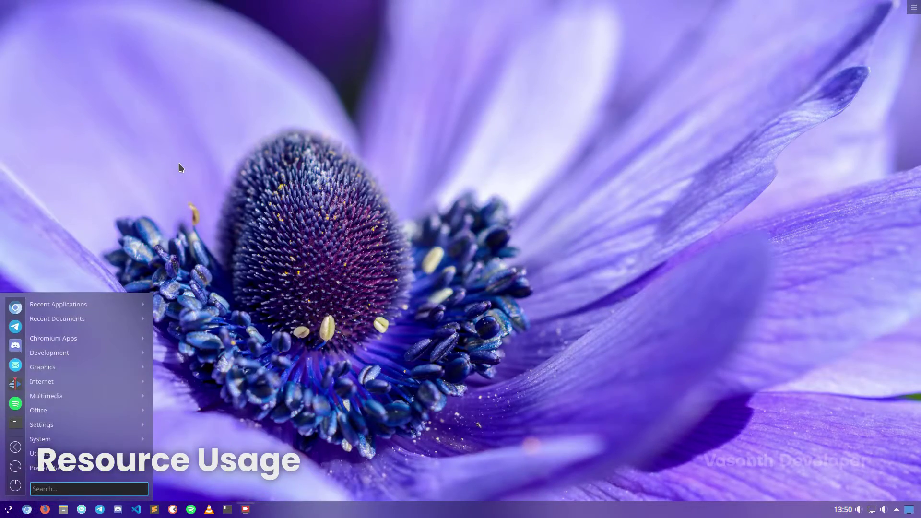
pyautogui.write('ksys')
pyautogui.press('Return')
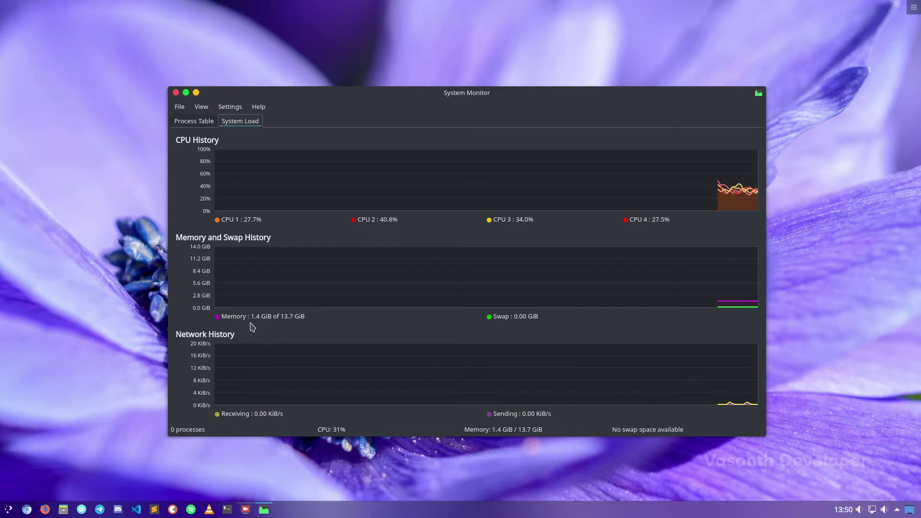
pyautogui.click(176, 93)
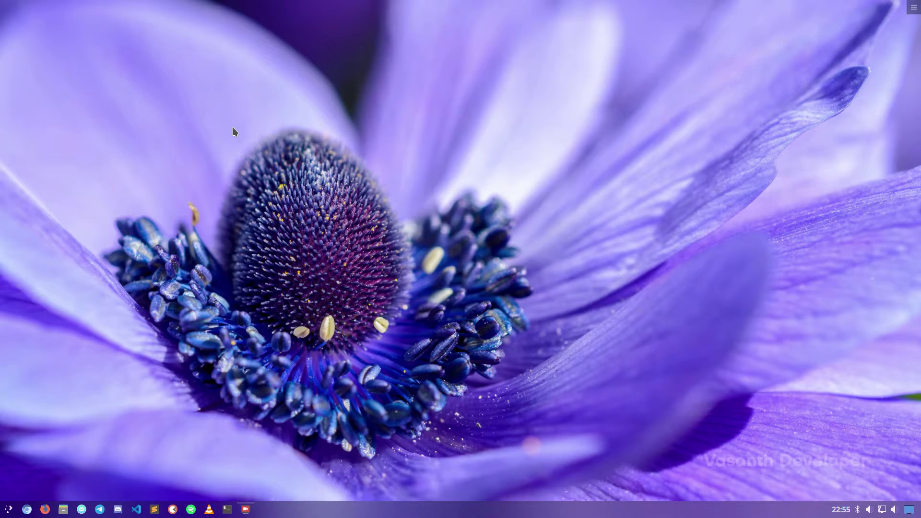
# Run htop to watch live CPU, memory and processes, quit with q, then close Konsole.
pyautogui.click(228, 511)
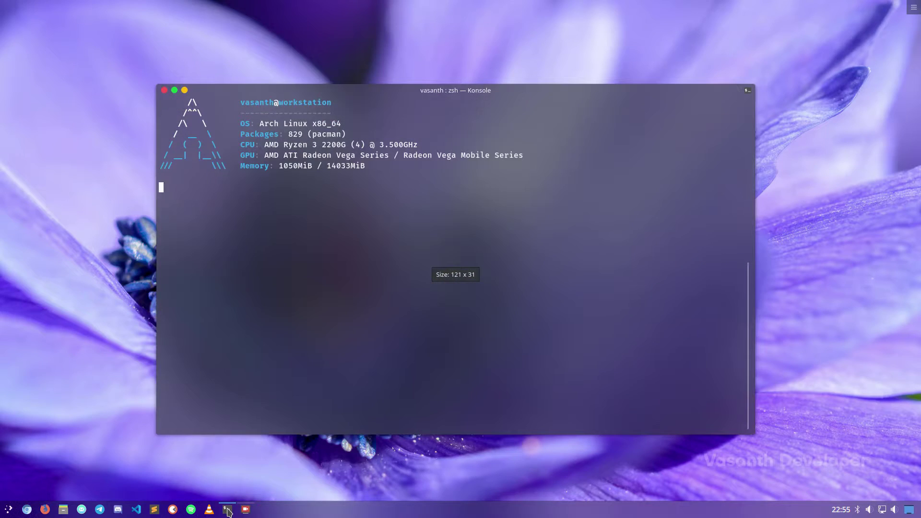
pyautogui.write('htop')
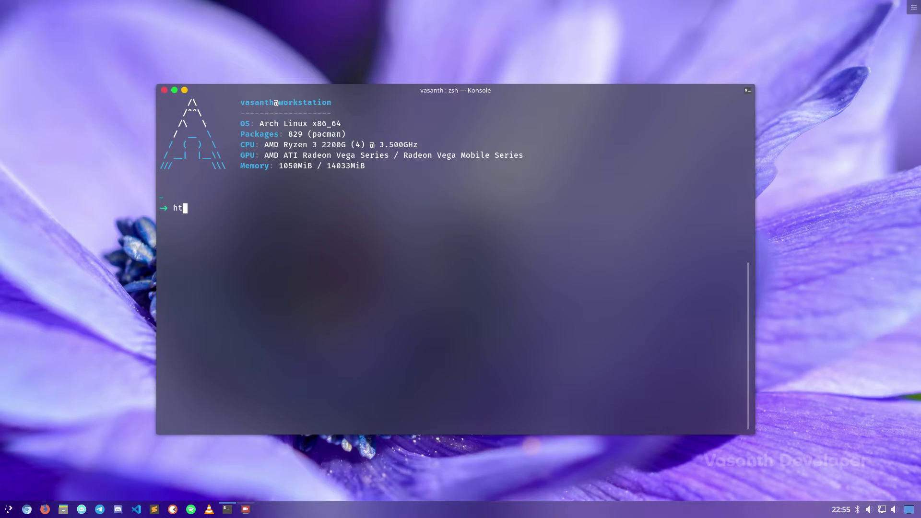
pyautogui.press('Return')
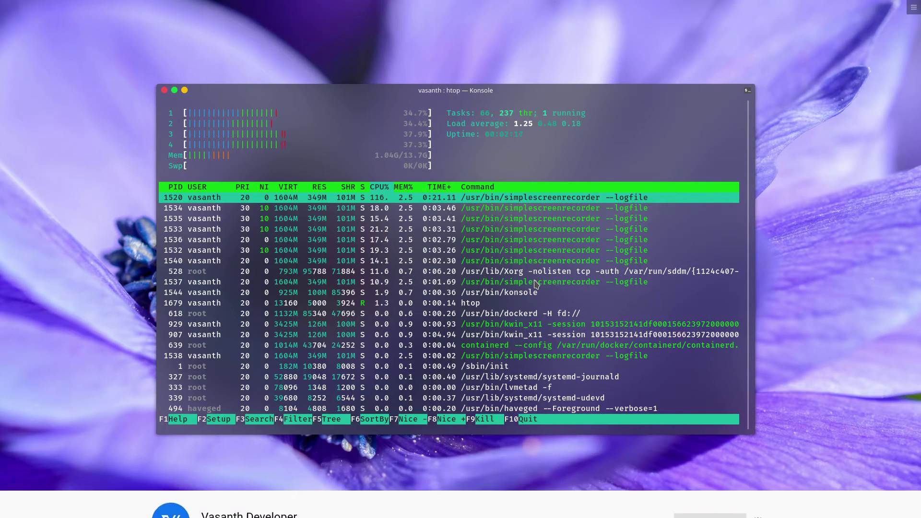
pyautogui.press('q')
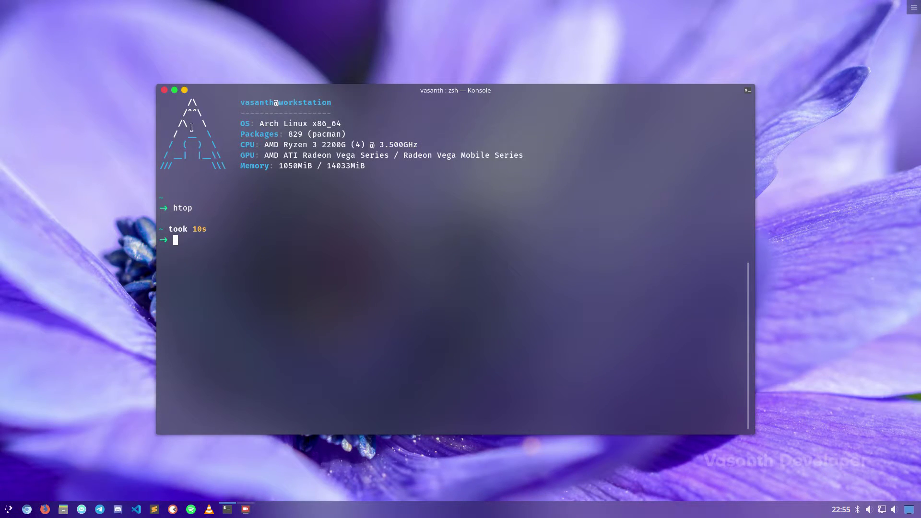
pyautogui.click(165, 91)
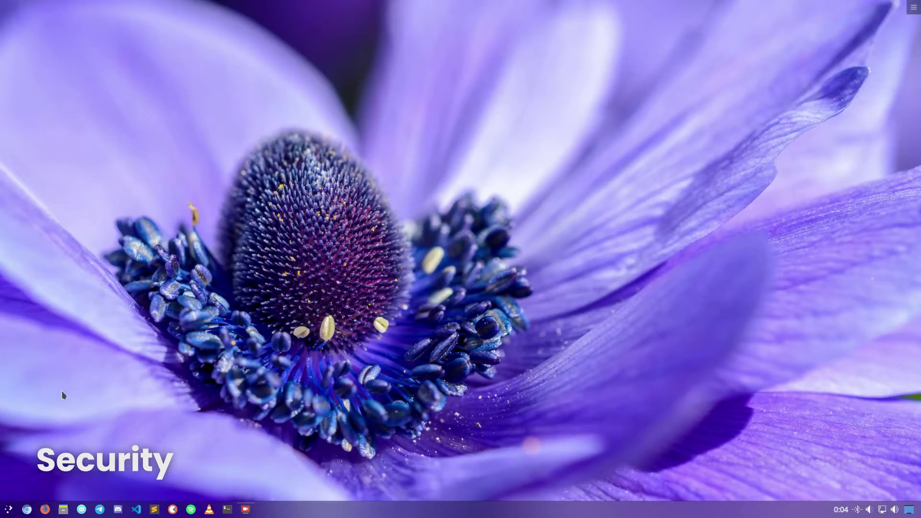
# Browse github.com/GNOME/gtk and its README in Firefox, then load github.com/qt/qt5 in a new tab.
pyautogui.click(45, 510)
pyautogui.click(286, 50)
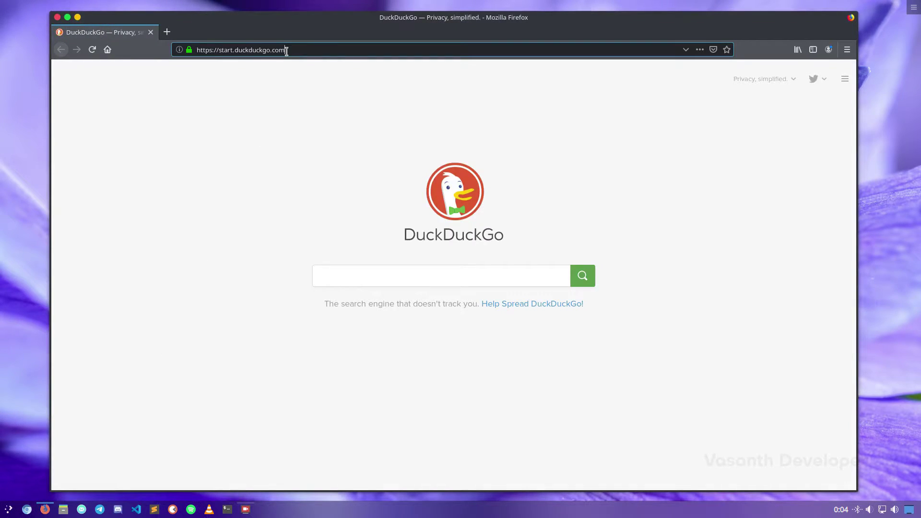
pyautogui.write('github.com/GNOME/gtk')
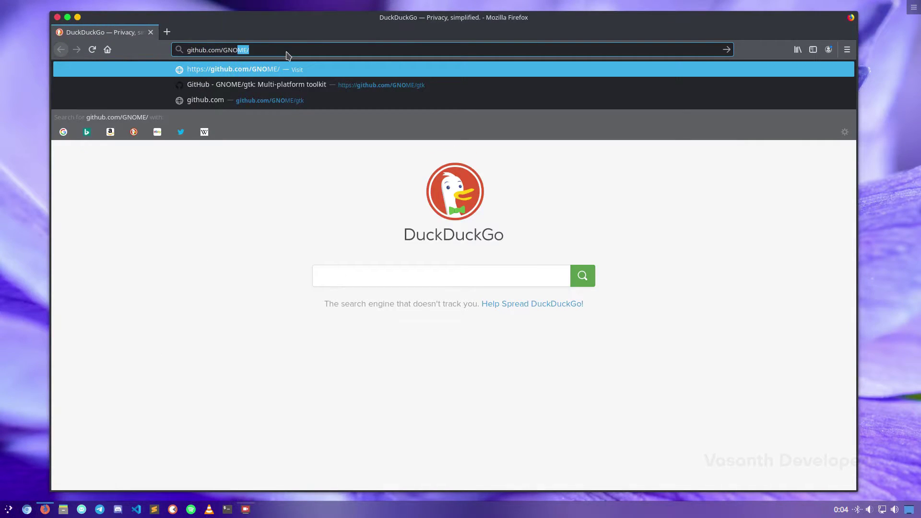
pyautogui.press('Return')
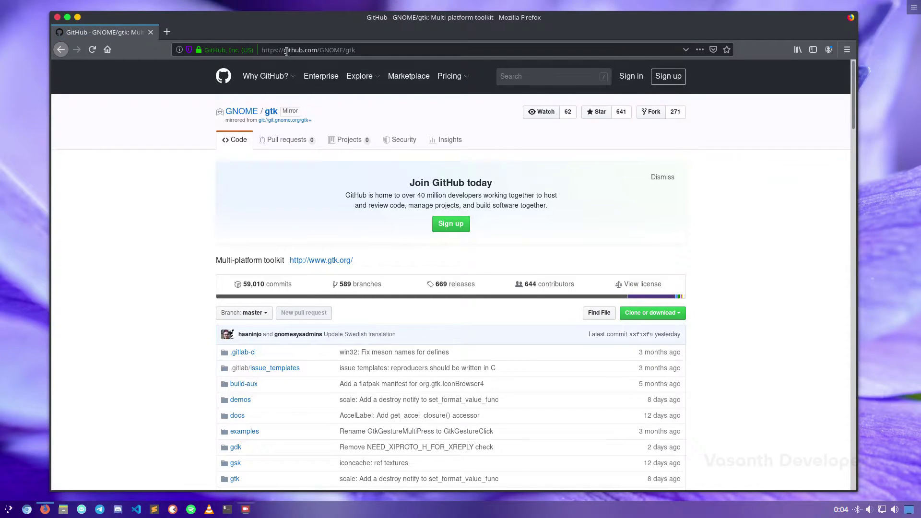
pyautogui.click(409, 297)
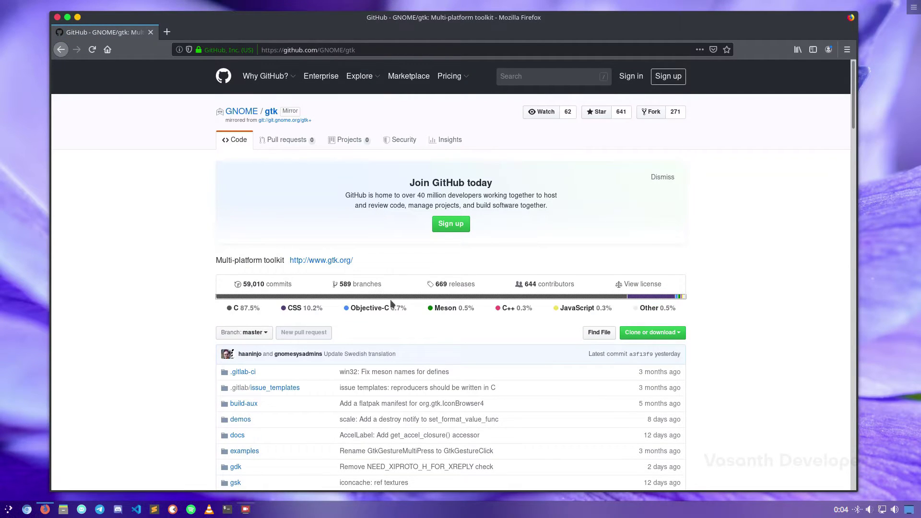
pyautogui.scroll(-5, 343, 323)
pyautogui.scroll(-5, 344, 323)
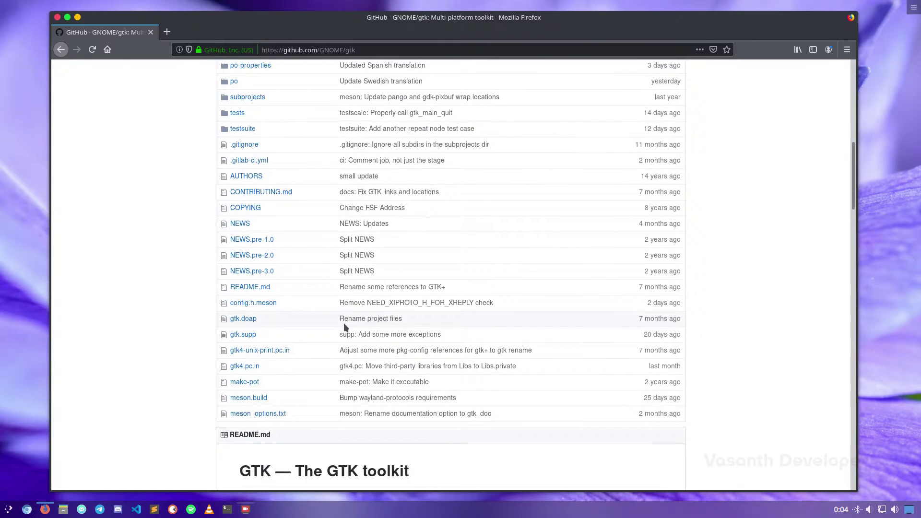
pyautogui.scroll(-3, 343, 323)
pyautogui.scroll(-5, 344, 324)
pyautogui.scroll(-4, 345, 327)
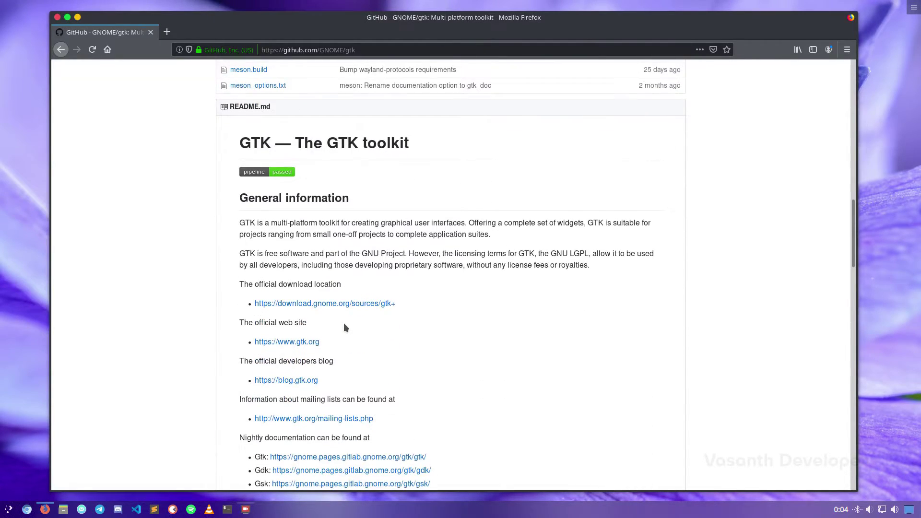
pyautogui.scroll(-5, 345, 328)
pyautogui.scroll(-3, 345, 328)
pyautogui.scroll(-4, 345, 327)
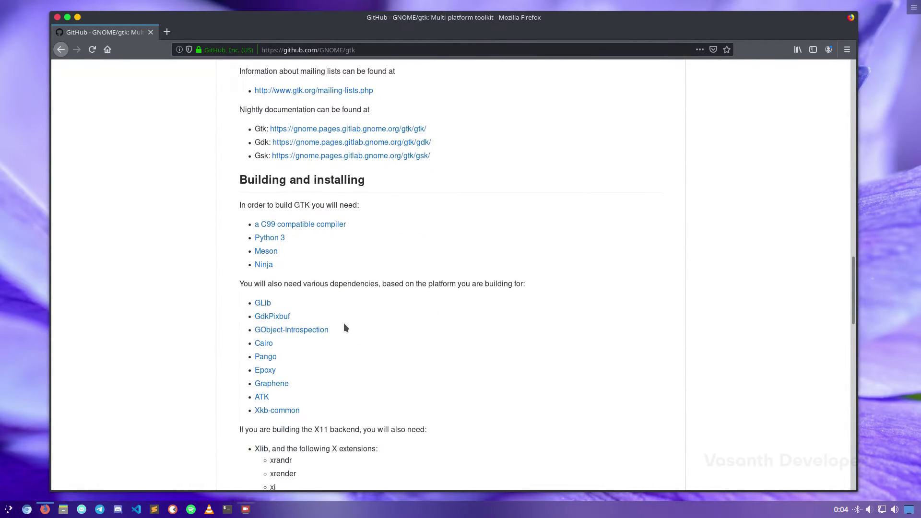
pyautogui.scroll(-5, 345, 326)
pyautogui.scroll(-5, 344, 323)
pyautogui.scroll(-4, 344, 323)
pyautogui.scroll(-5, 343, 323)
pyautogui.scroll(-3, 343, 323)
pyautogui.scroll(8, 343, 323)
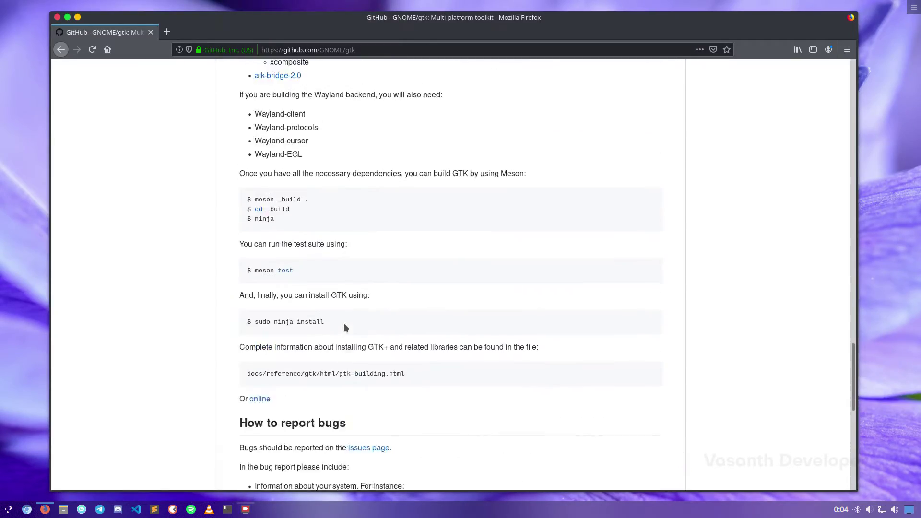
pyautogui.scroll(8, 343, 323)
pyautogui.scroll(8, 344, 323)
pyautogui.scroll(6, 344, 323)
pyautogui.scroll(6, 344, 327)
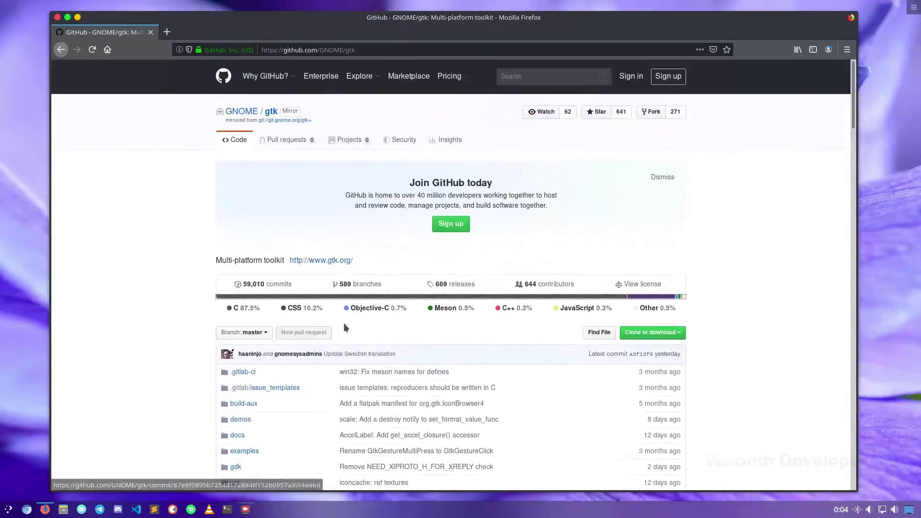
pyautogui.hotkey('ctrl', 't')
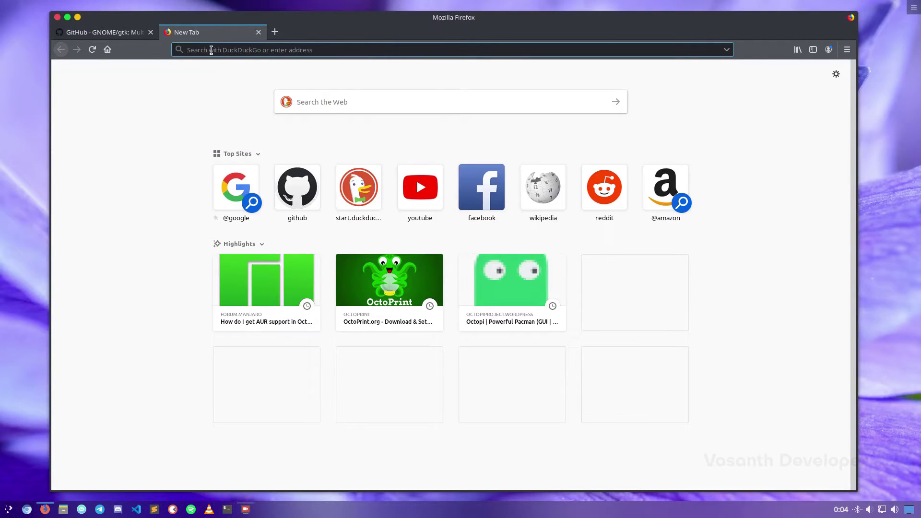
pyautogui.write('github.com/qt/qt')
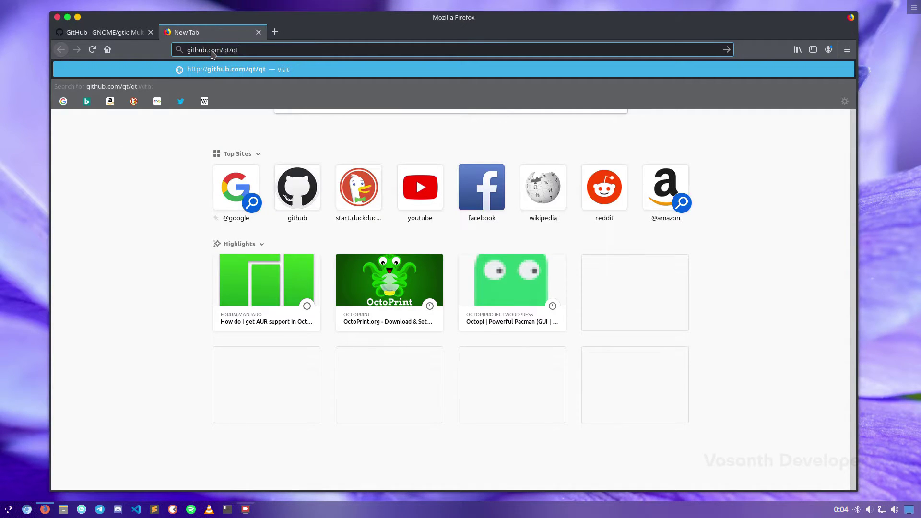
pyautogui.write('5')
pyautogui.press('Return')
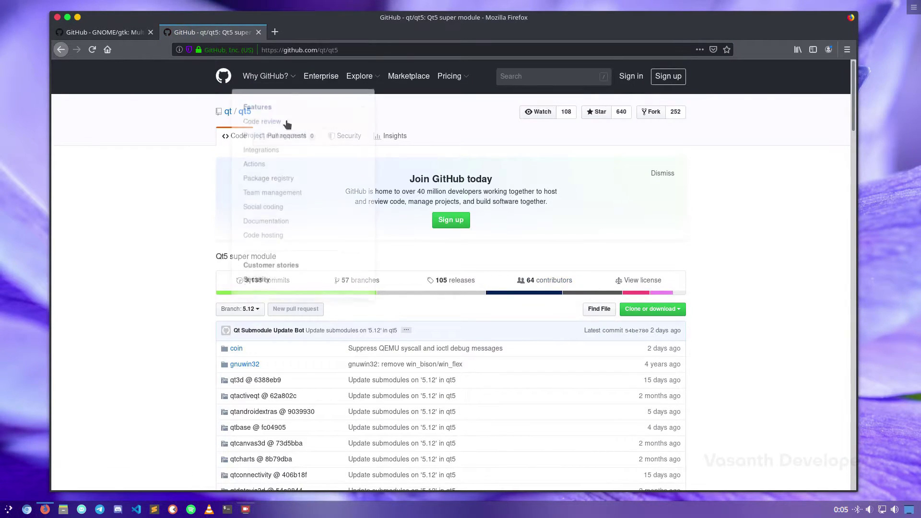
pyautogui.moveTo(854, 93); pyautogui.dragTo(850, 150)
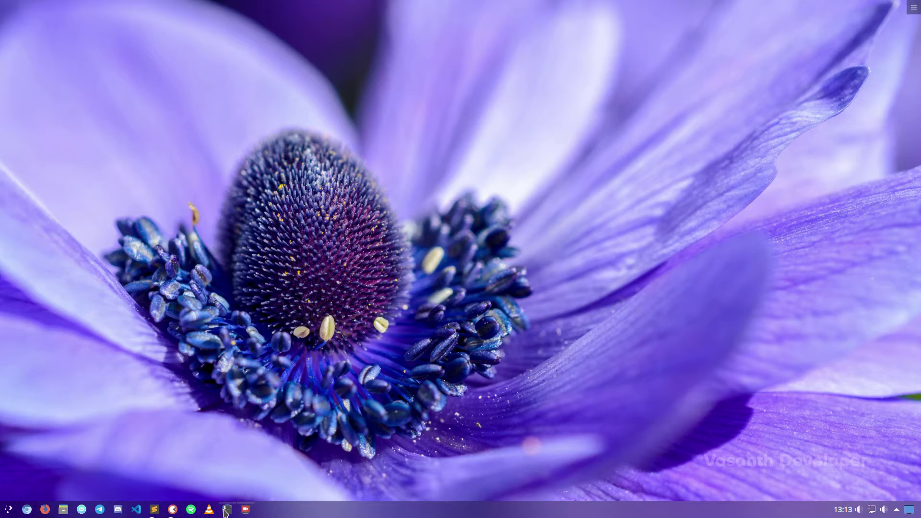
# Run lsblk, then format /dev/sdb1 as FAT32 with sudo mkdosfs -F 32 -I.
pyautogui.click(227, 511)
pyautogui.write('lsblk')
pyautogui.press('Return')
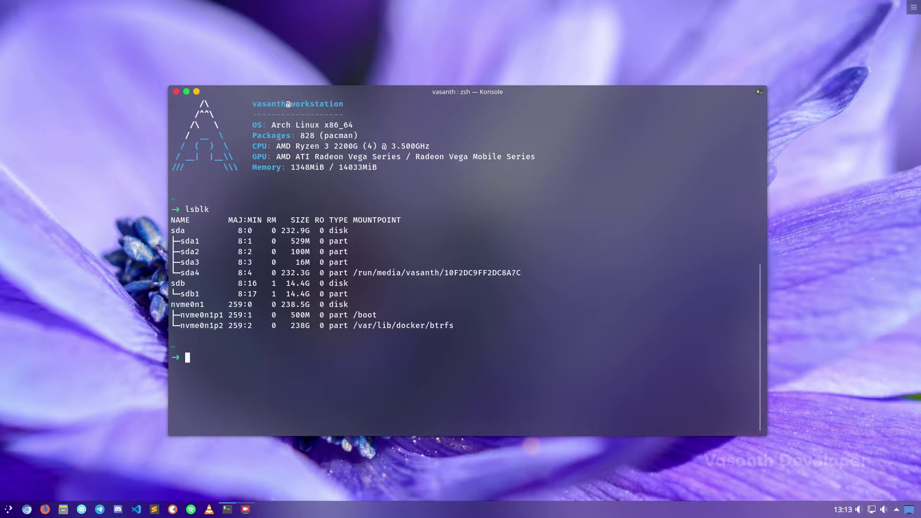
pyautogui.moveTo(175, 295); pyautogui.dragTo(354, 295)
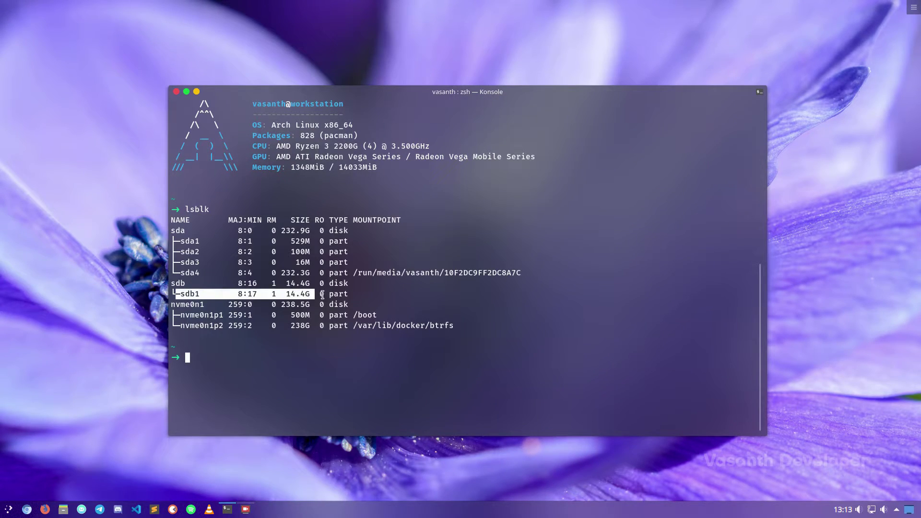
pyautogui.click(298, 359)
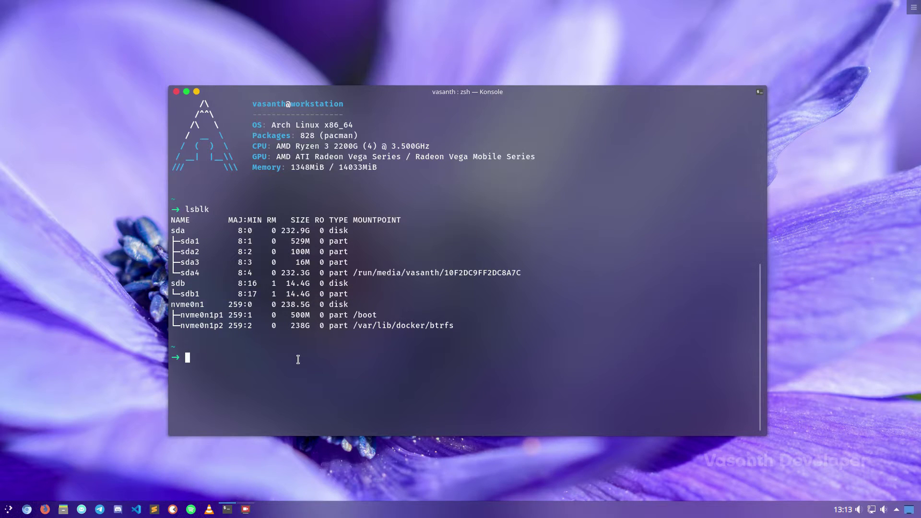
pyautogui.write('sudo ')
pyautogui.write('mkdosfs -F ')
pyautogui.write('32 -I /dev/sdb1')
pyautogui.press('Return')
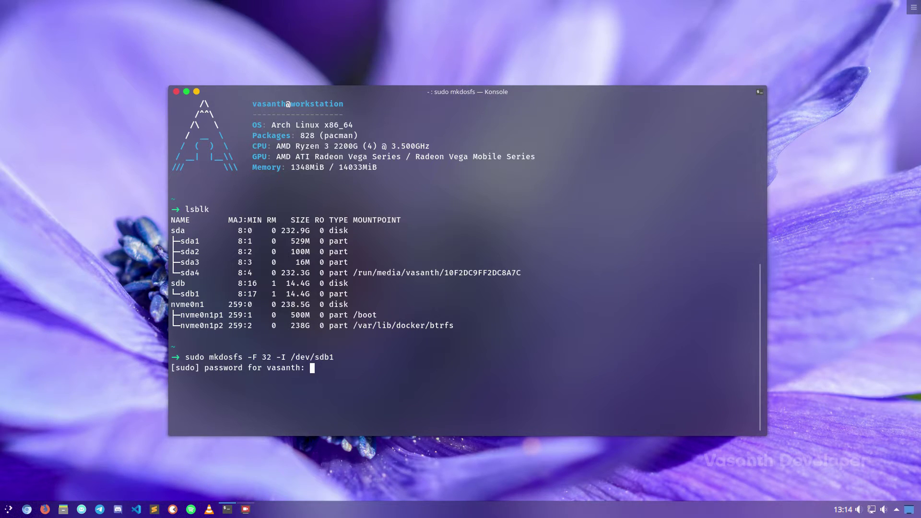
pyautogui.press('Return')
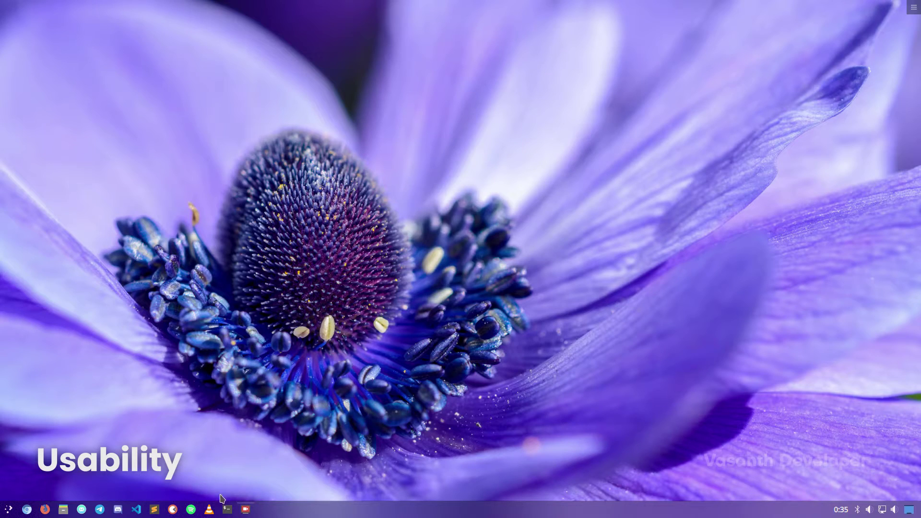
# Run date, date | cowsay -b and date | cowsay -b | lolcat, then clear with Ctrl+L.
pyautogui.click(227, 509)
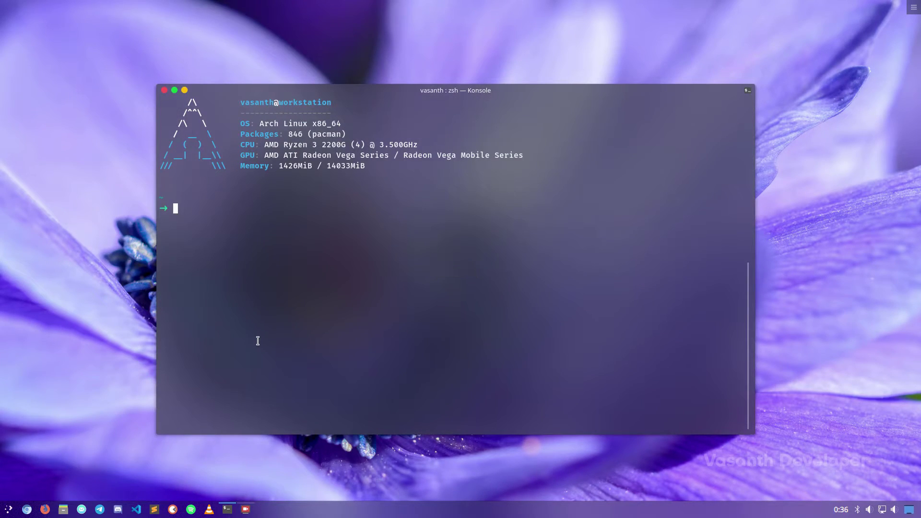
pyautogui.write('date')
pyautogui.press('Return')
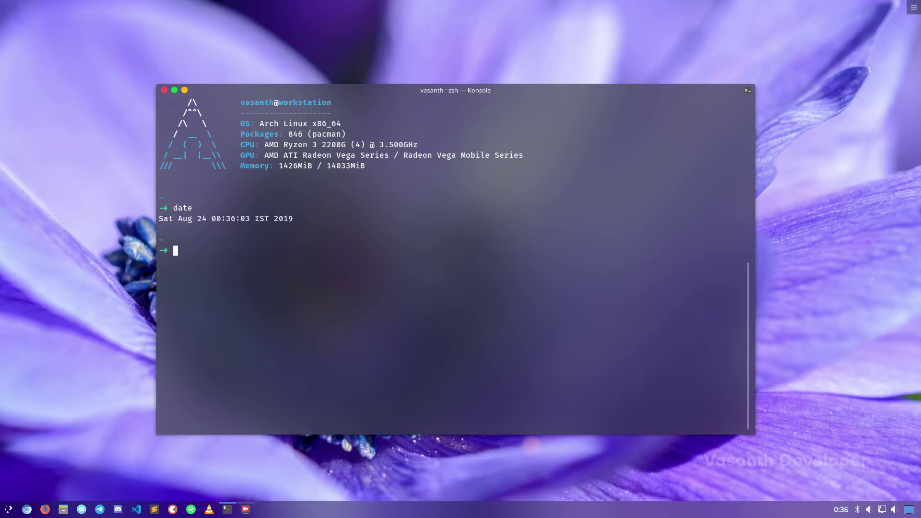
pyautogui.write('date ')
pyautogui.write('| c')
pyautogui.write('owsay')
pyautogui.write(' -b')
pyautogui.press('Return')
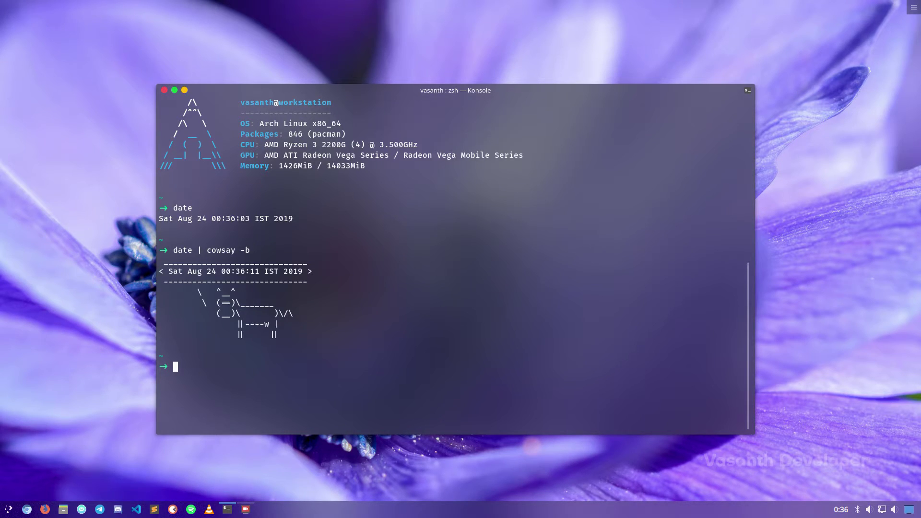
pyautogui.press('Up')
pyautogui.write('|')
pyautogui.write('olcat')
pyautogui.press('Return')
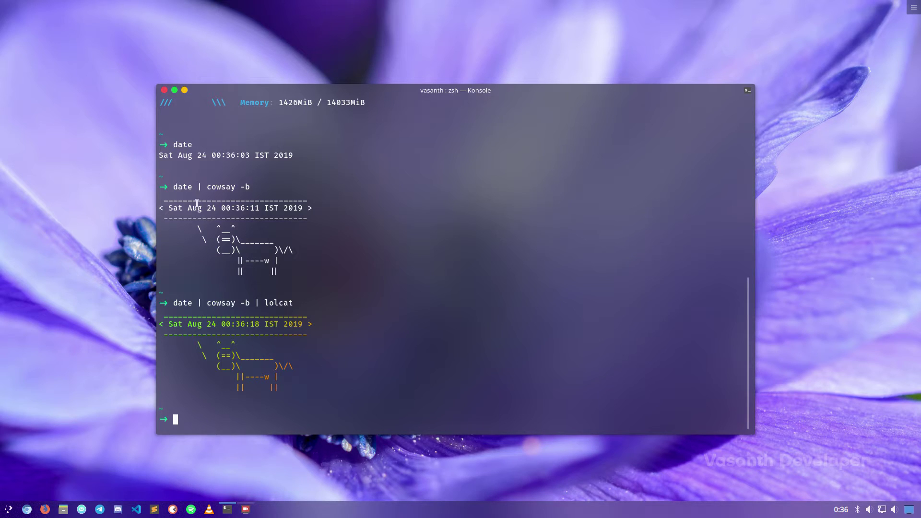
pyautogui.hotkey('ctrl', 'l')
pyautogui.write('cd ./Videos')
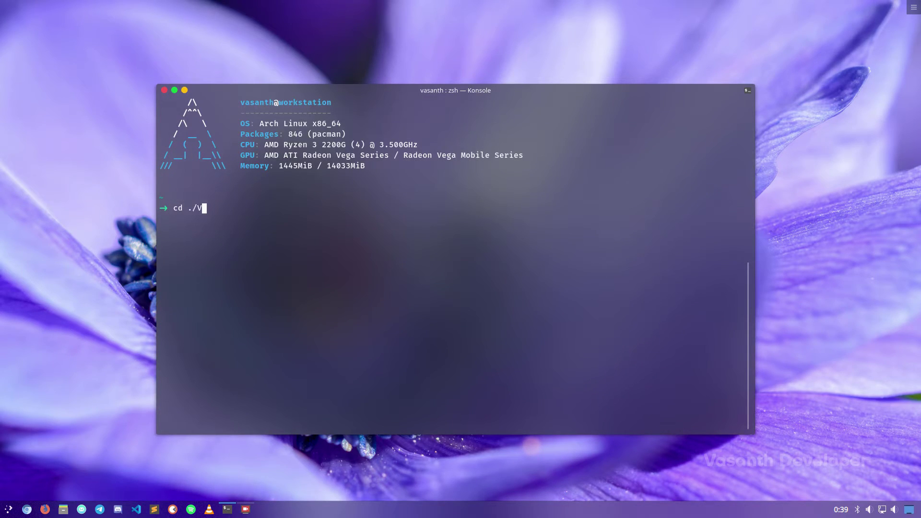
# Make and enter Videos/some-new-dir, check it with pwd and ls, then exit Konsole.
pyautogui.press('Return')
pyautogui.write('mkdir some-new-dir')
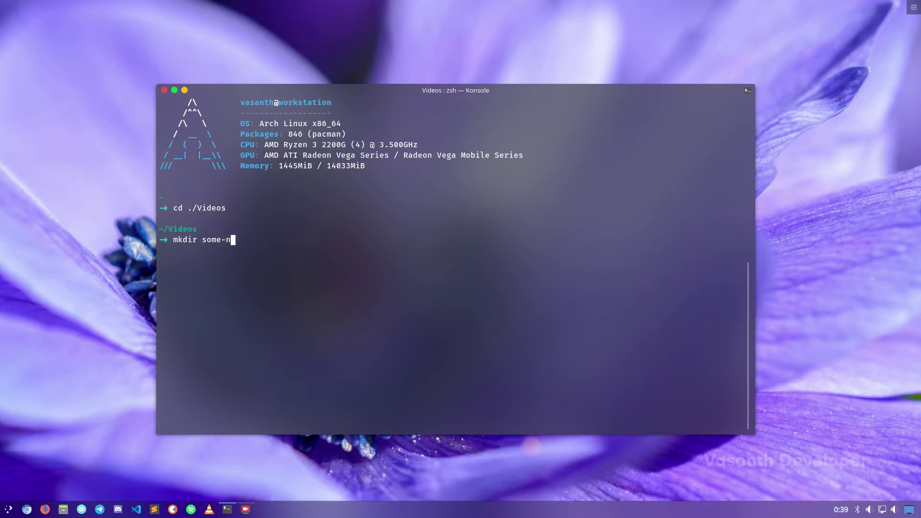
pyautogui.press('Return')
pyautogui.write('cd some-new-dir')
pyautogui.press('Return')
pyautogui.write('pwd')
pyautogui.press('Return')
pyautogui.write('ls')
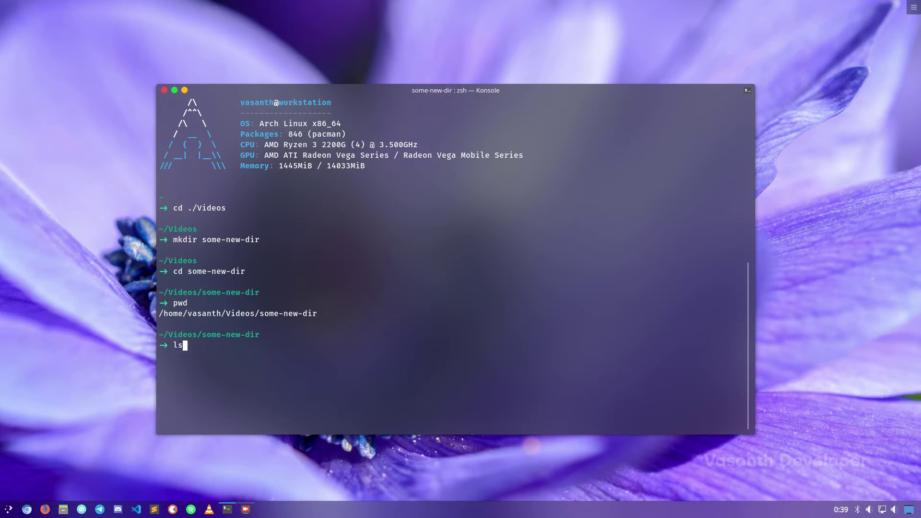
pyautogui.press('Return')
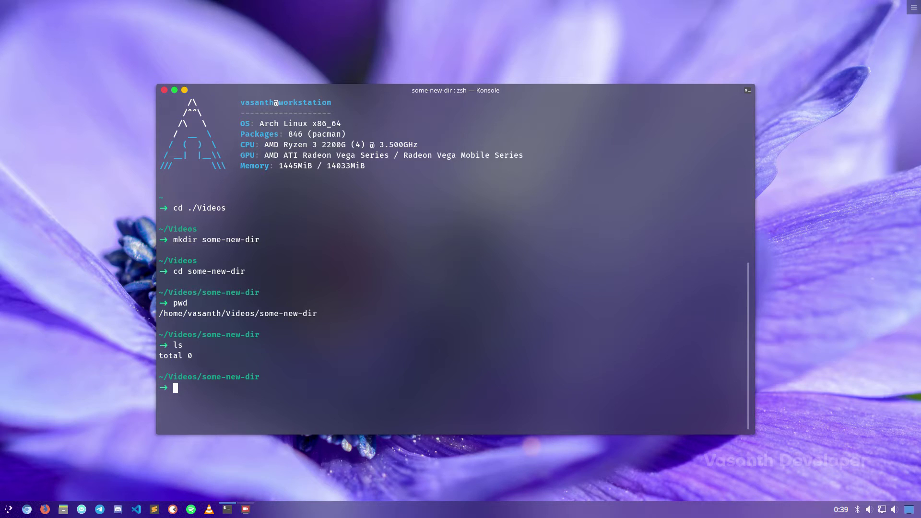
pyautogui.write('exit')
pyautogui.press('Return')
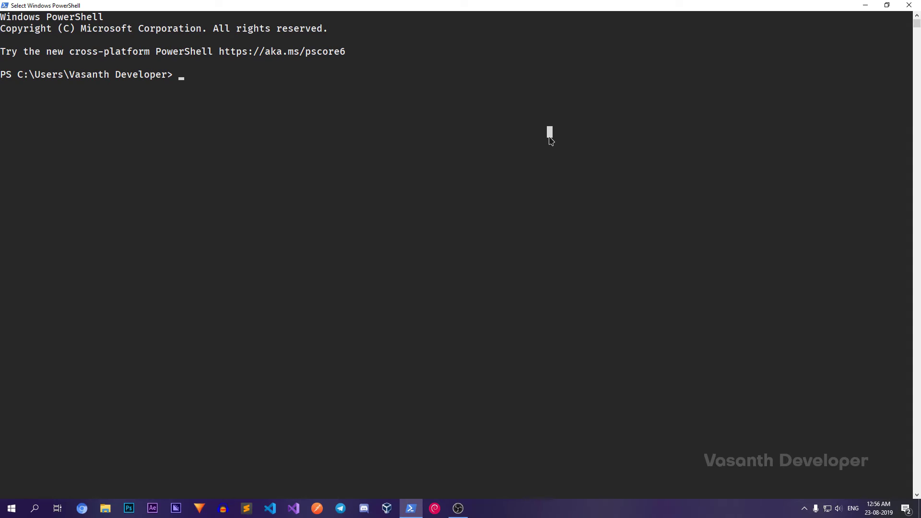
pyautogui.write('cd ./Videos')
# Create Videos\some-new-dir in PowerShell, cd into it using Tab completion, and run pwd.
pyautogui.press('Return')
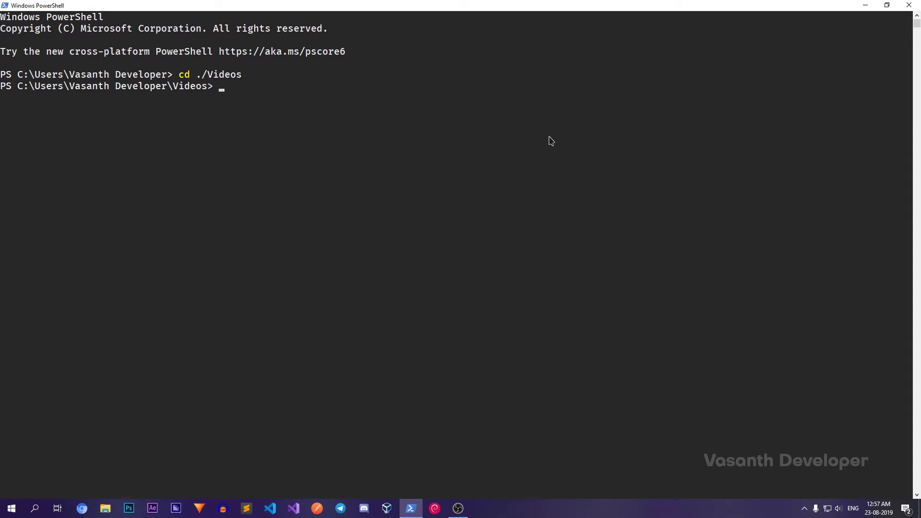
pyautogui.write('mkdir some-new-d')
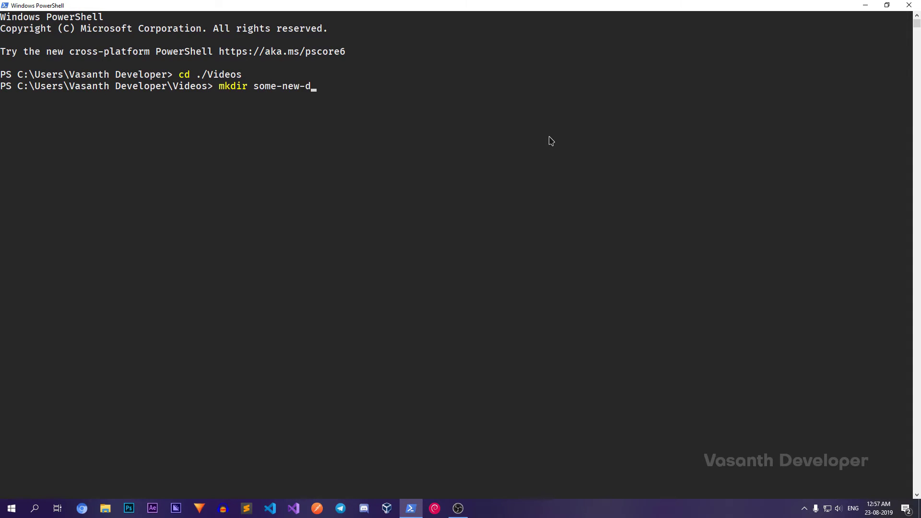
pyautogui.write('ir')
pyautogui.press('Return')
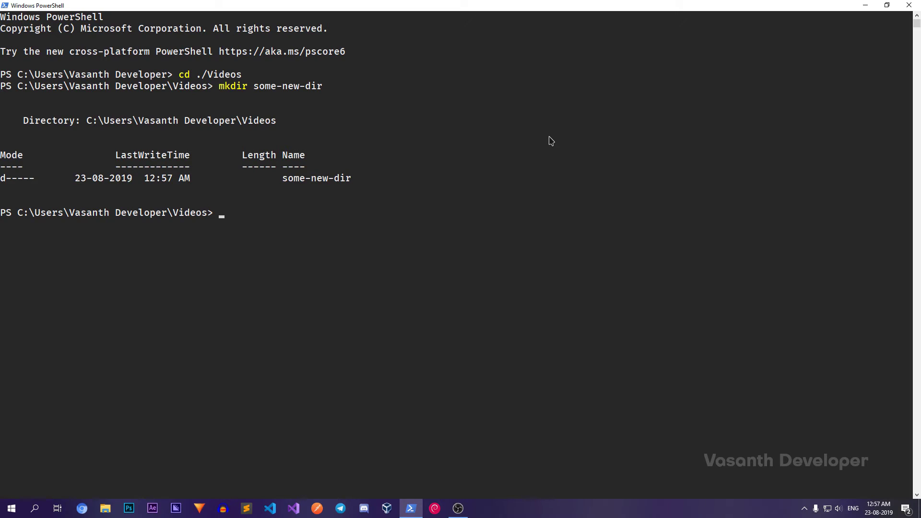
pyautogui.write('cd ./som')
pyautogui.press('Tab')
pyautogui.press('Return')
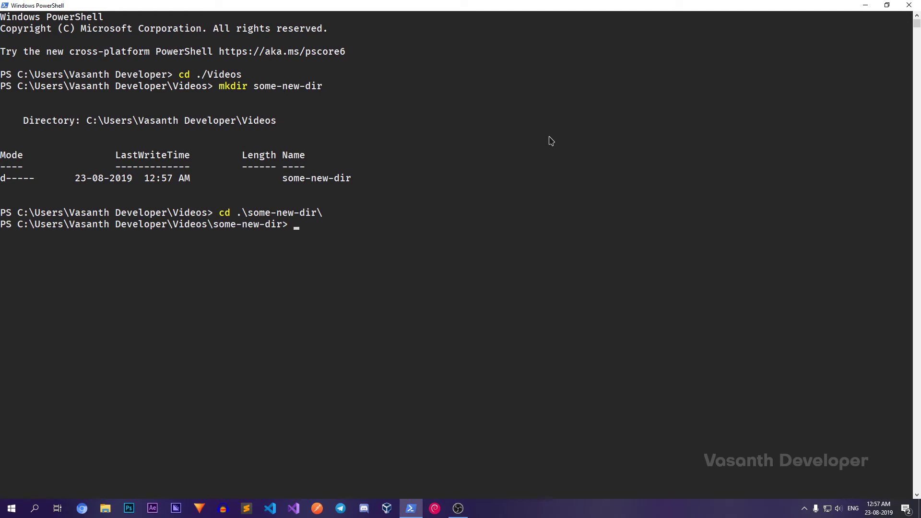
pyautogui.write('pwd')
pyautogui.press('Return')
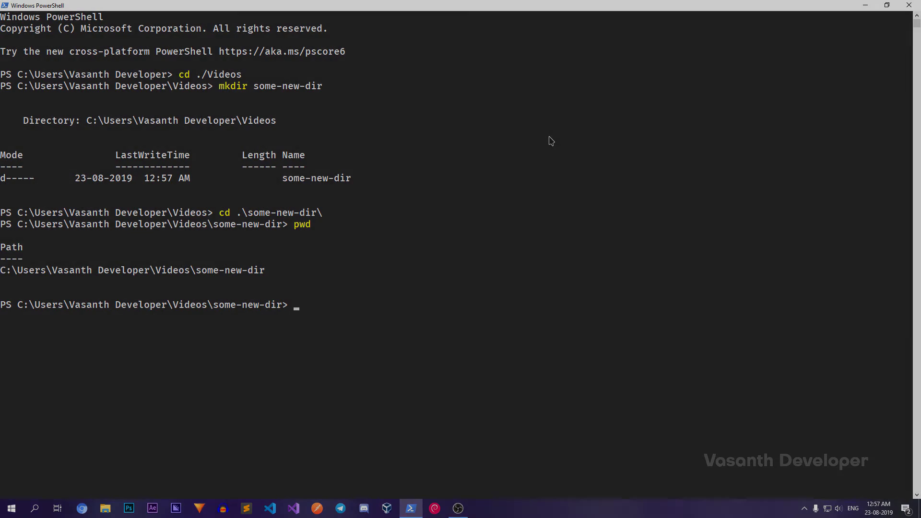